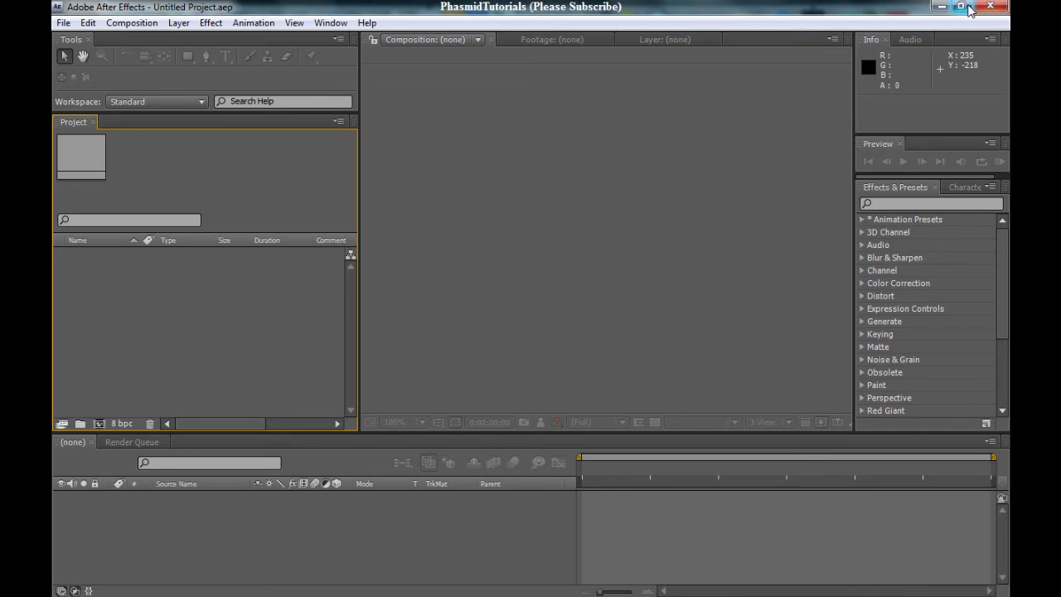
Shrink the After Effects window to reach the desktop
click(971, 9)
Import Footage.AVI from the desktop into the Project panel and maximize After Effects again
drag(481, 64, 781, 66)
click(91, 87)
drag(91, 87, 383, 316)
drag(657, 59, 474, 60)
click(942, 52)
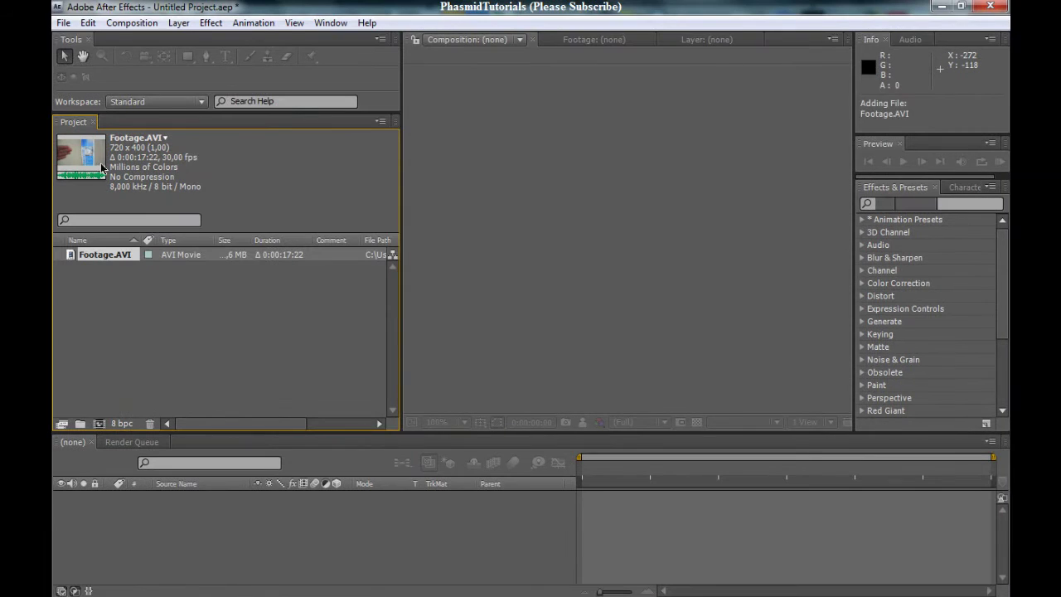
Create the Footage composition from Footage.AVI and play a preview of it
drag(97, 257, 177, 314)
drag(109, 407, 102, 421)
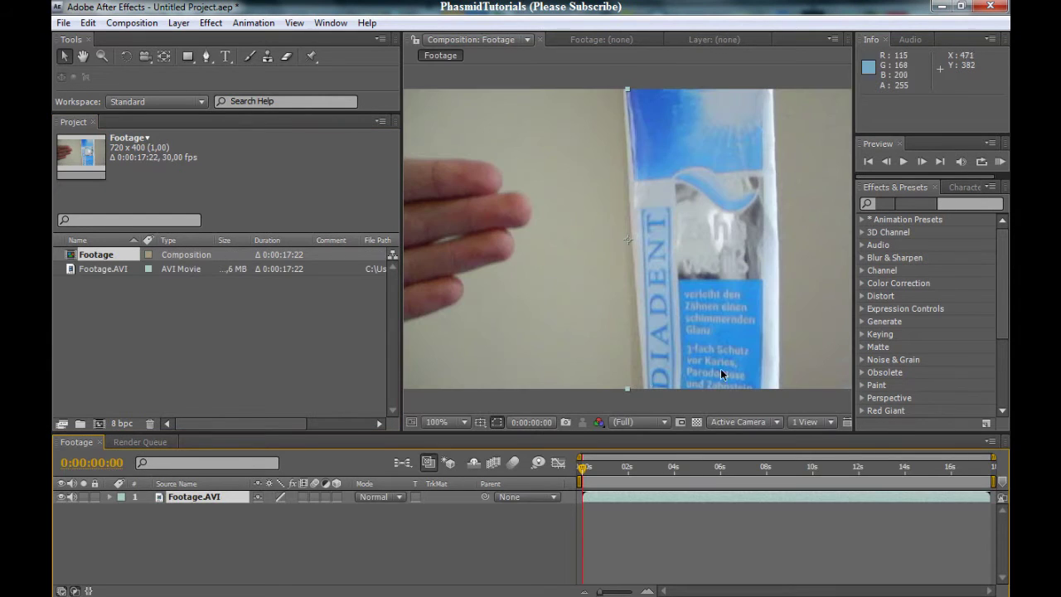
click(904, 161)
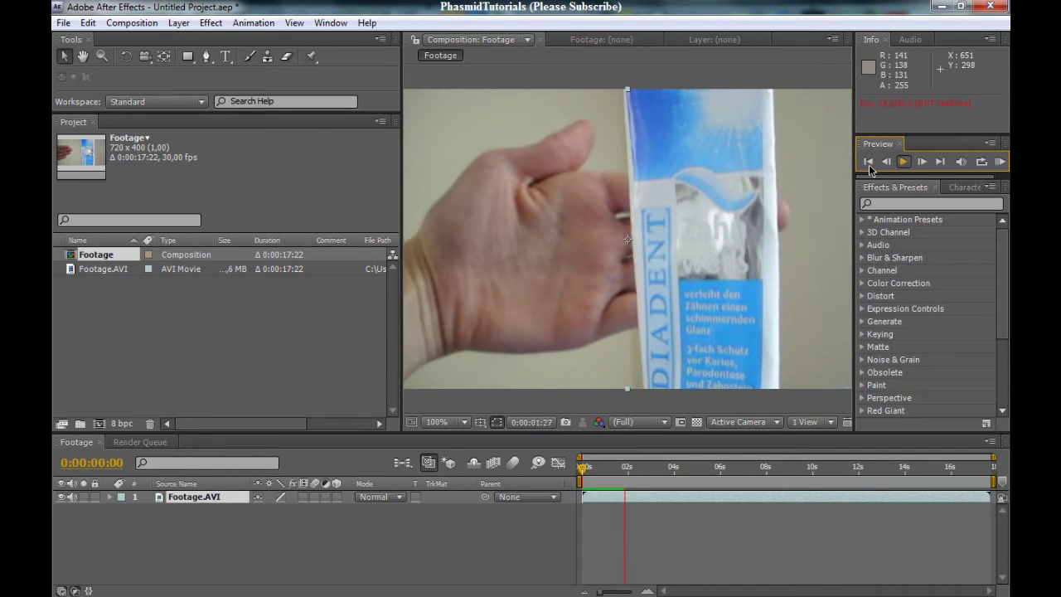
click(579, 467)
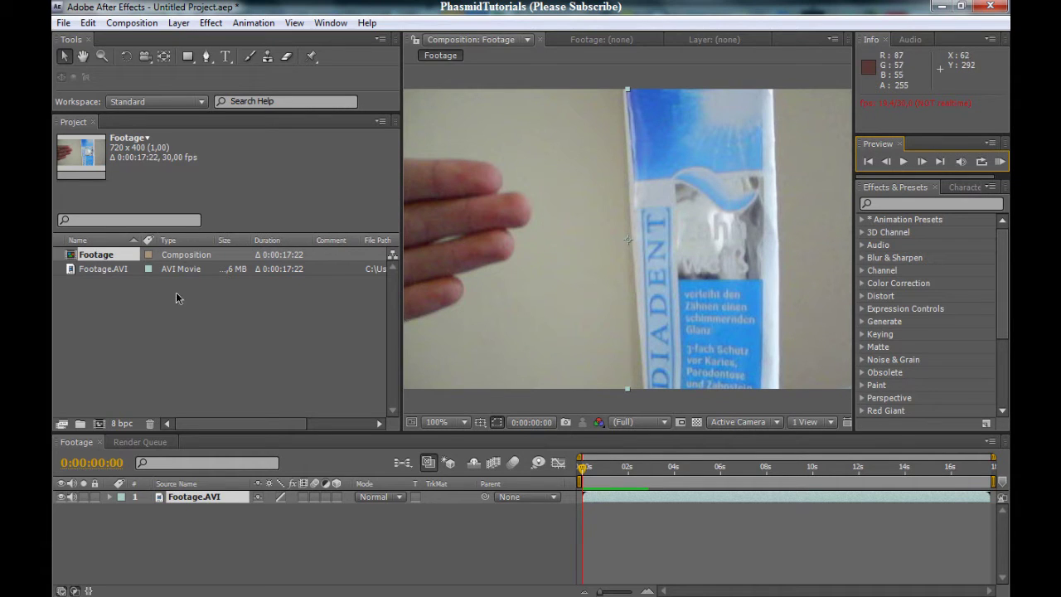
drag(98, 274, 113, 324)
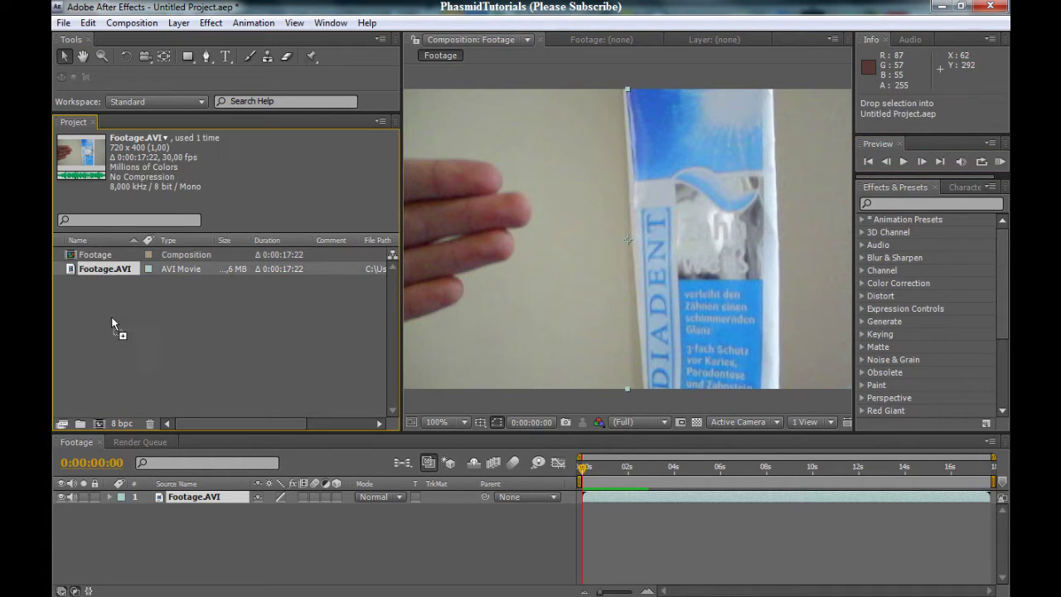
Add a second Footage.AVI layer and mask the top copy to the frame's right half
drag(131, 379, 159, 498)
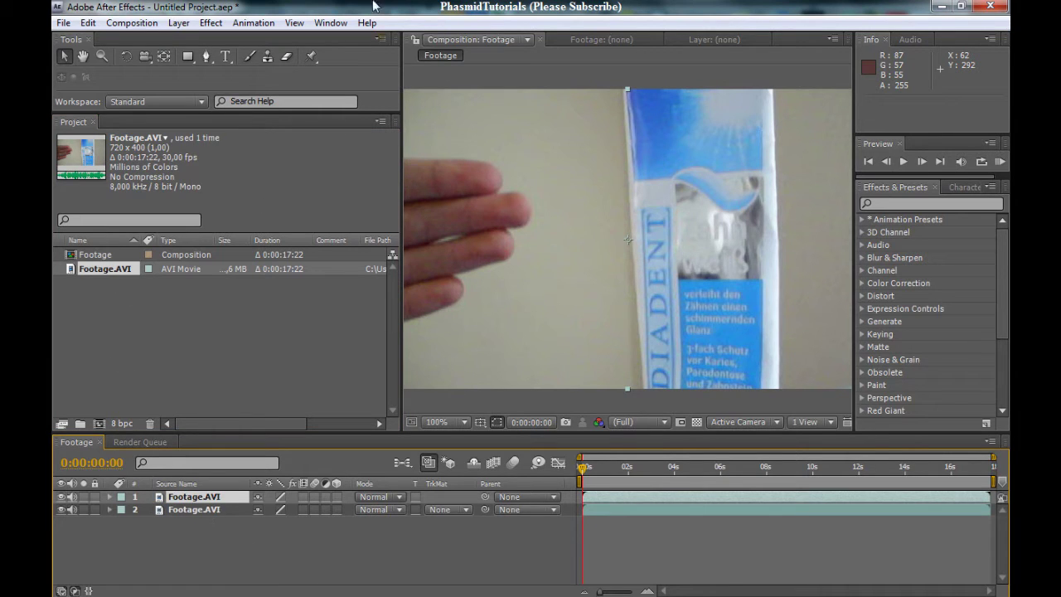
click(189, 57)
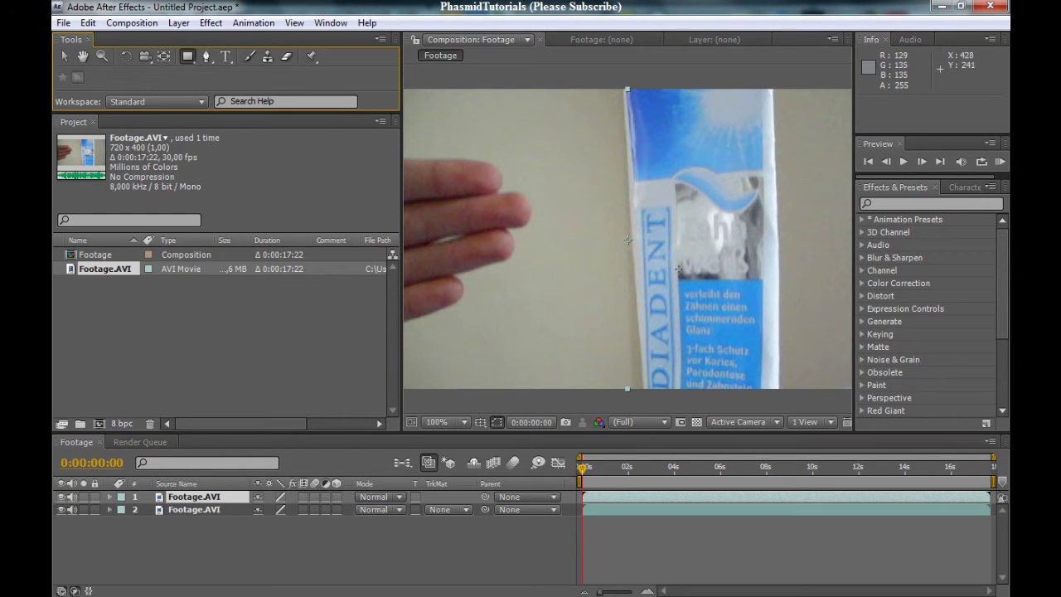
scroll(678, 262, down, 2)
drag(660, 138, 824, 367)
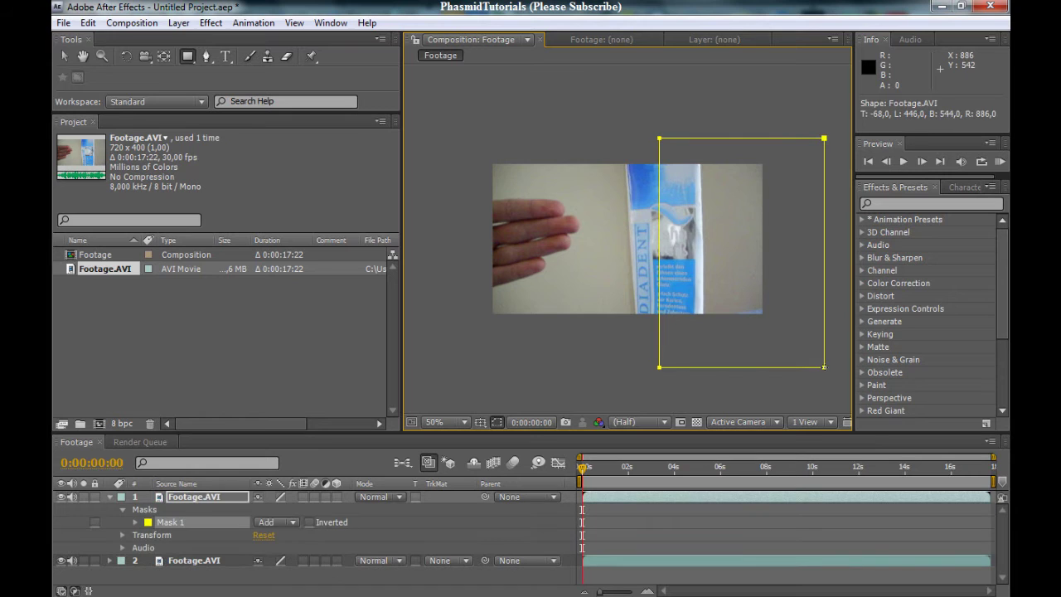
Hide the lower footage layer and preview the masked composition
click(63, 562)
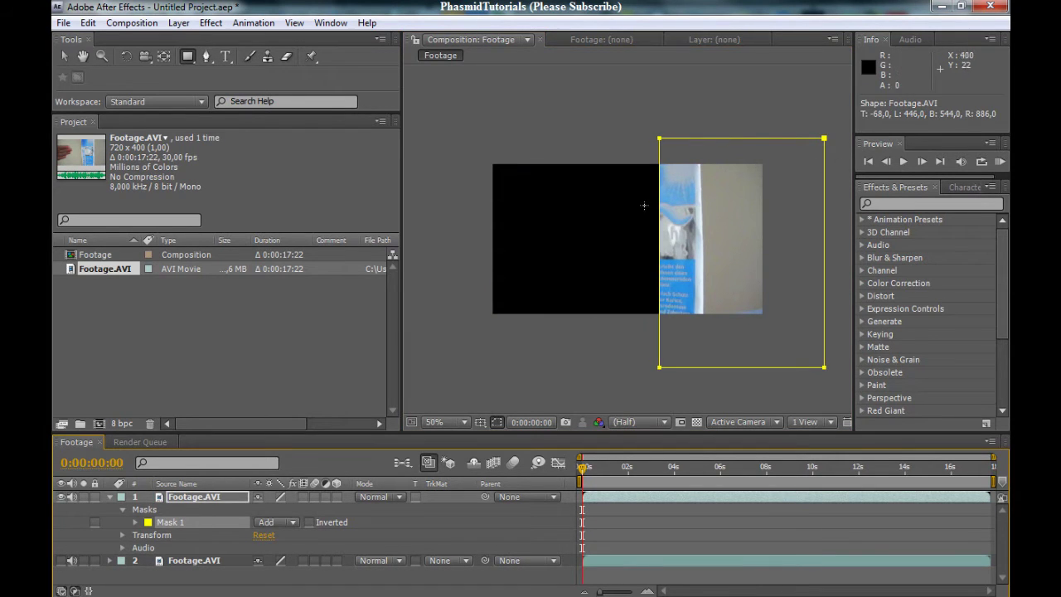
click(905, 163)
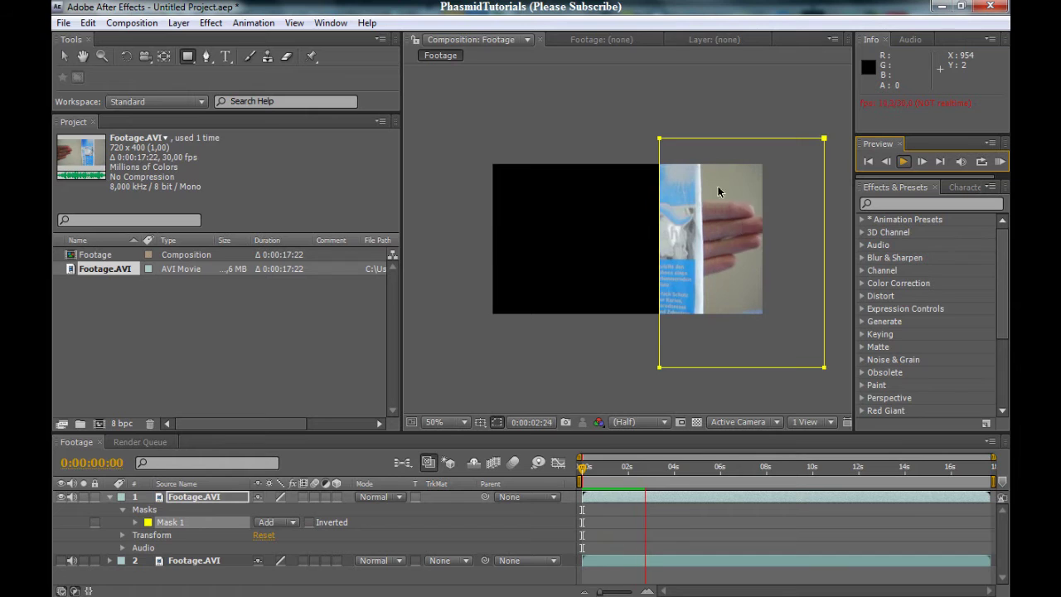
click(868, 162)
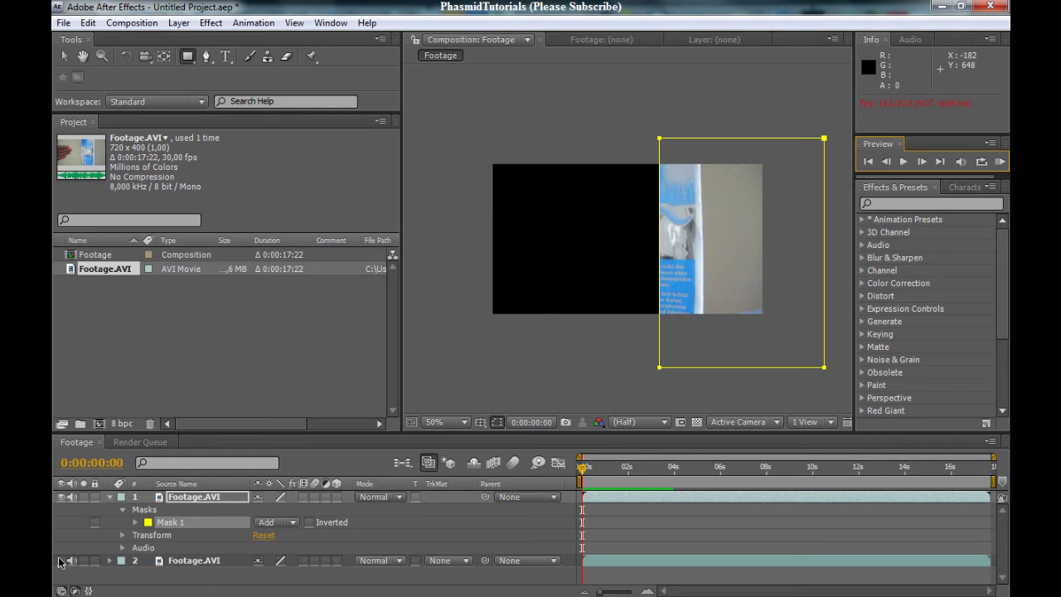
Move the current time to about one and a half seconds, then open the top layer's options
click(596, 470)
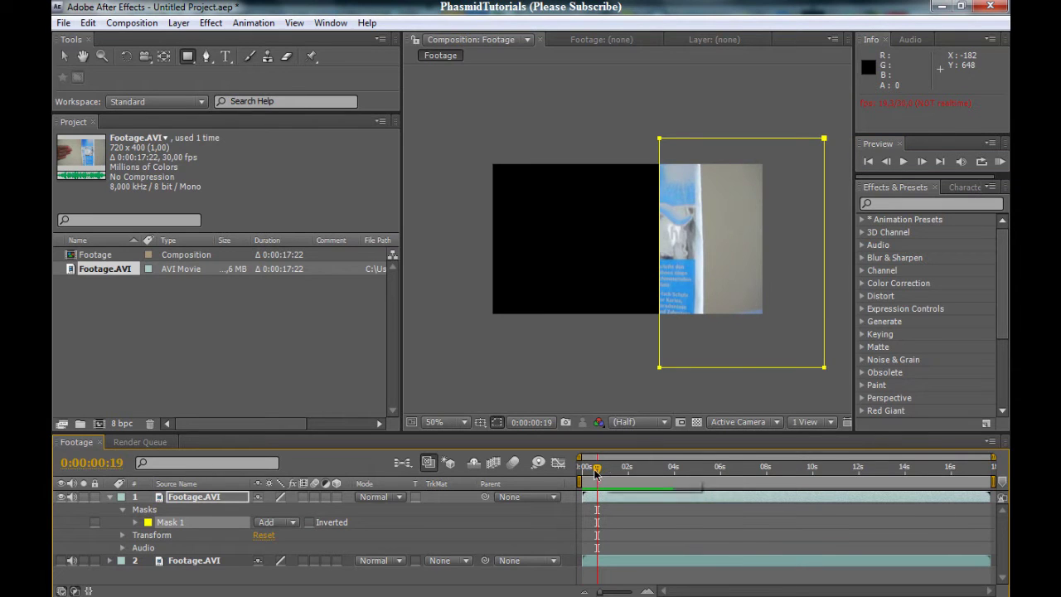
drag(597, 471, 624, 473)
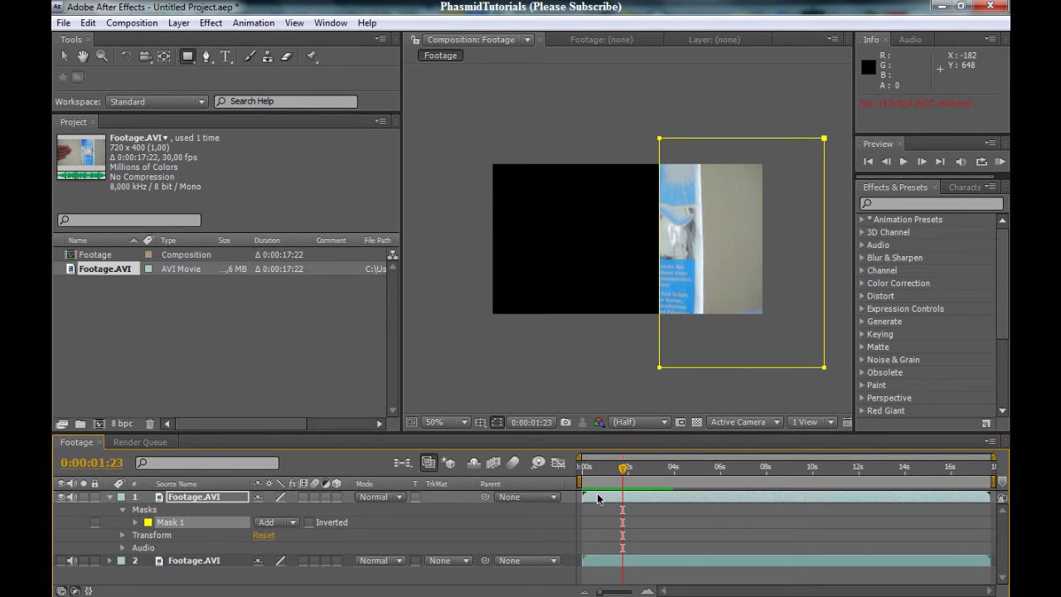
right_click(598, 496)
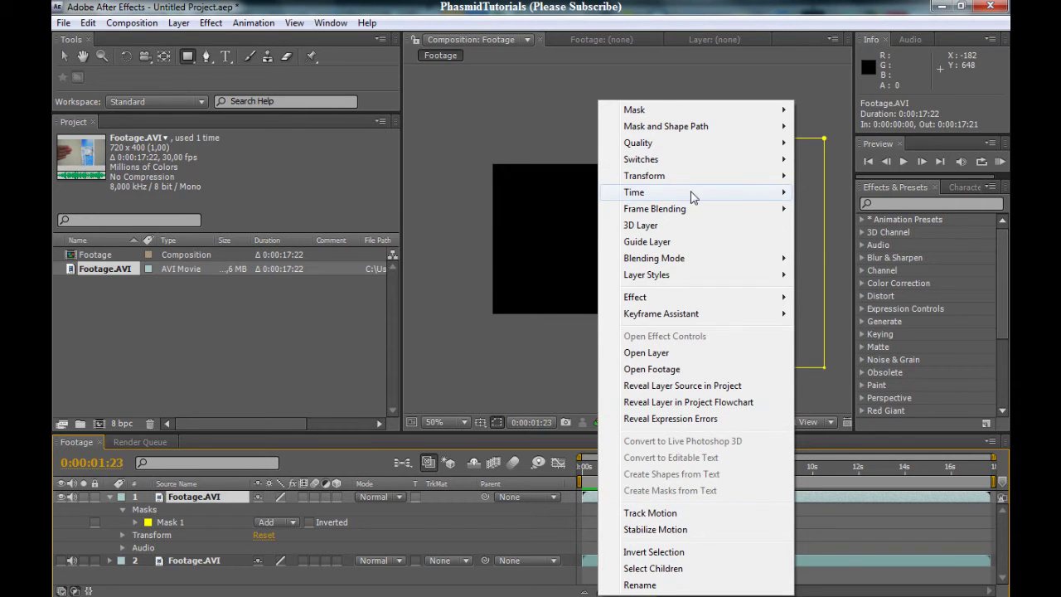
Enable Time Remap on the top layer and add a keyframe at 0:00:00:29
mouse_move(634, 192)
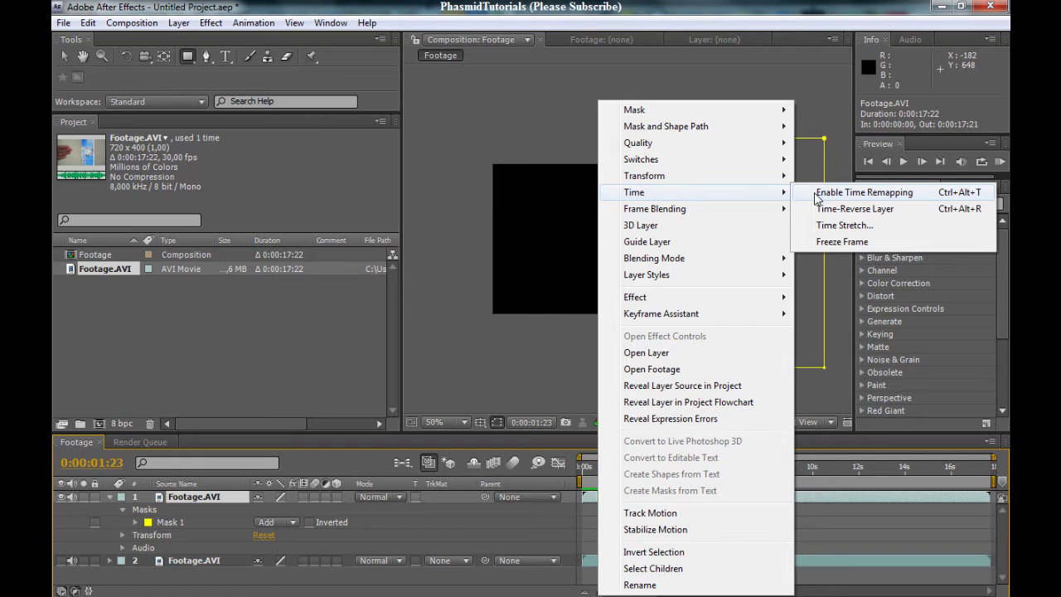
click(819, 194)
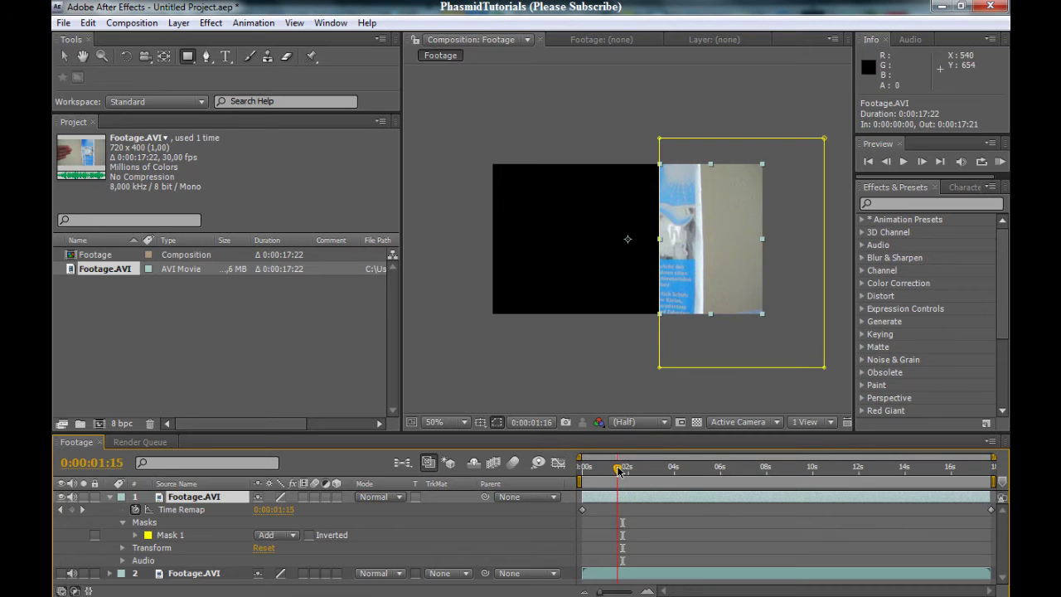
drag(612, 471, 607, 471)
click(71, 509)
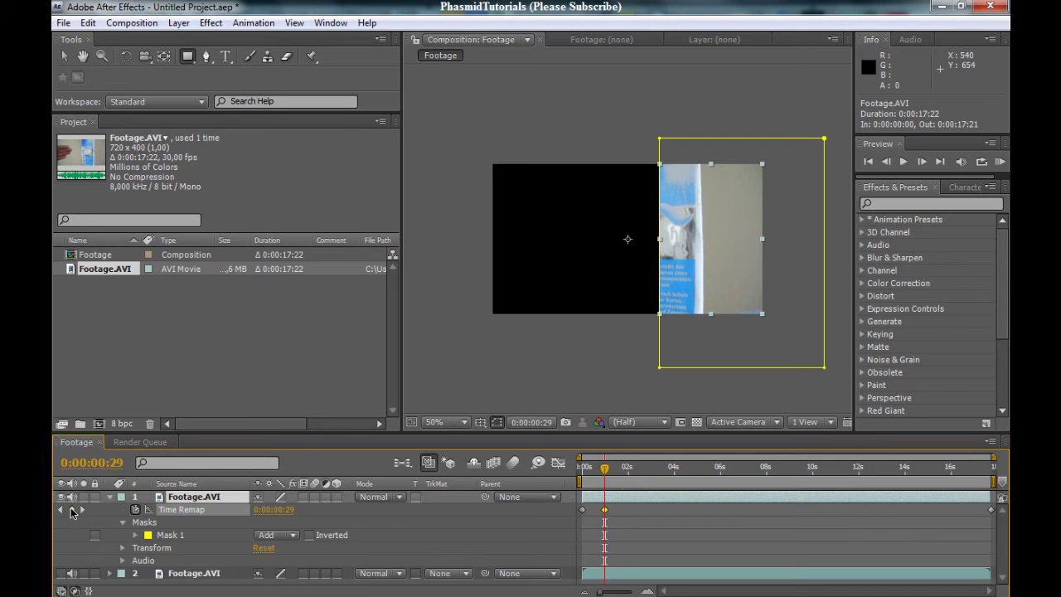
key(Page_Down)
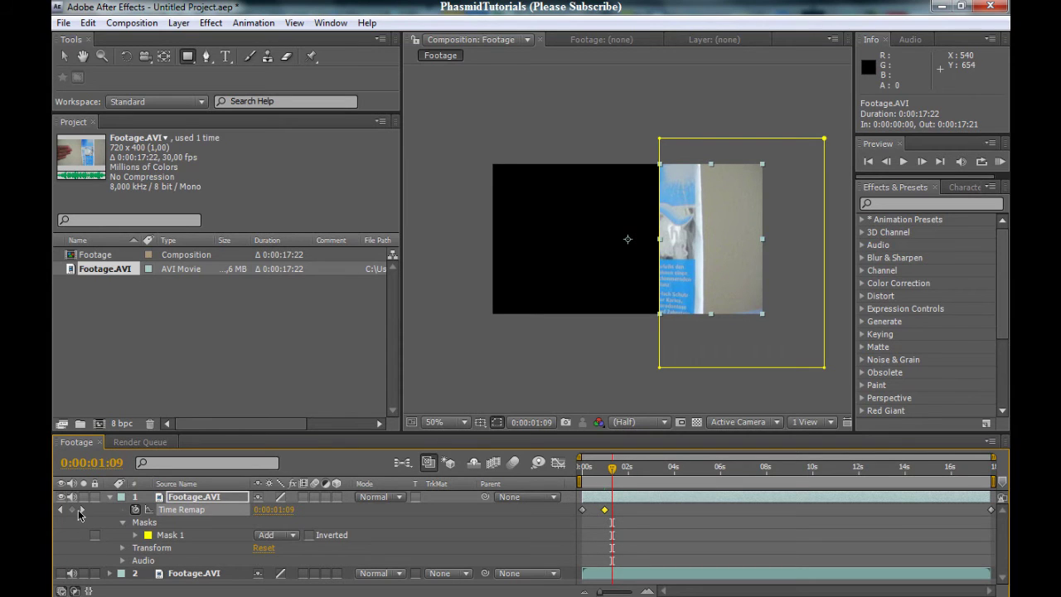
Select the Time Remap keyframes and drag the middle keyframe later in time
click(601, 532)
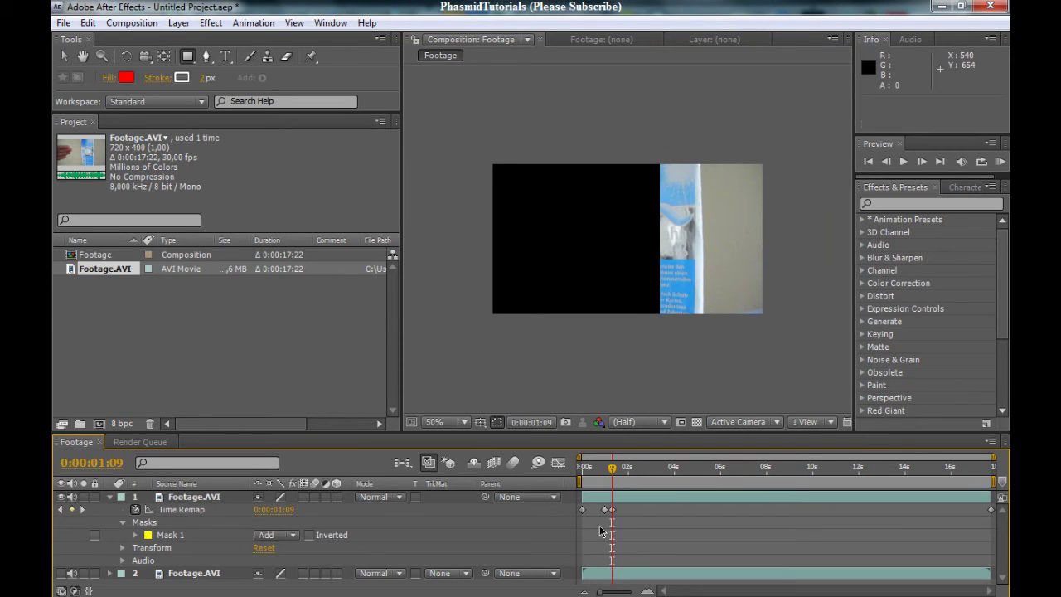
drag(614, 472, 652, 470)
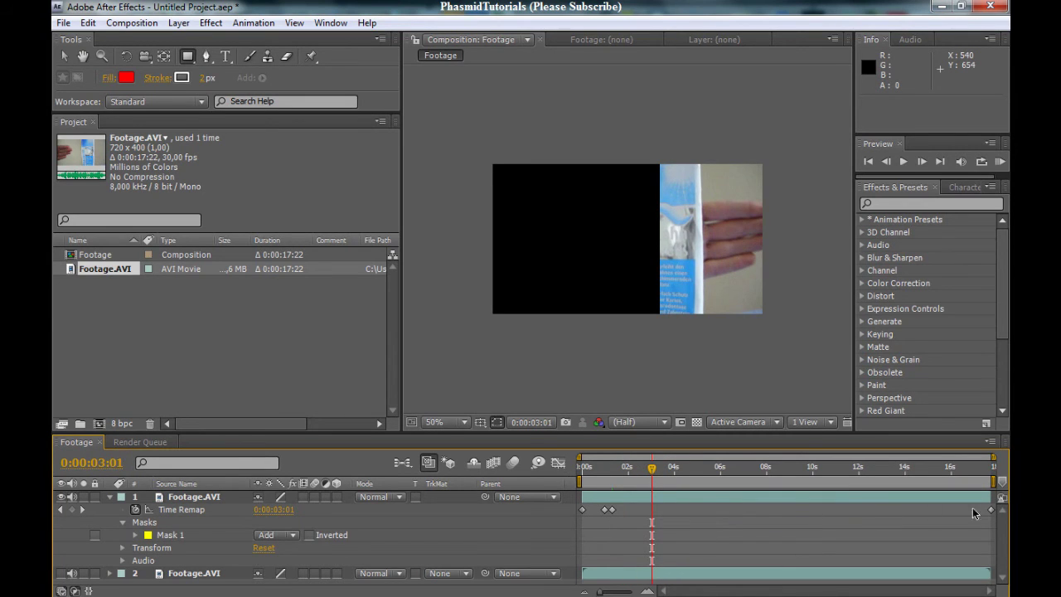
drag(991, 524, 615, 510)
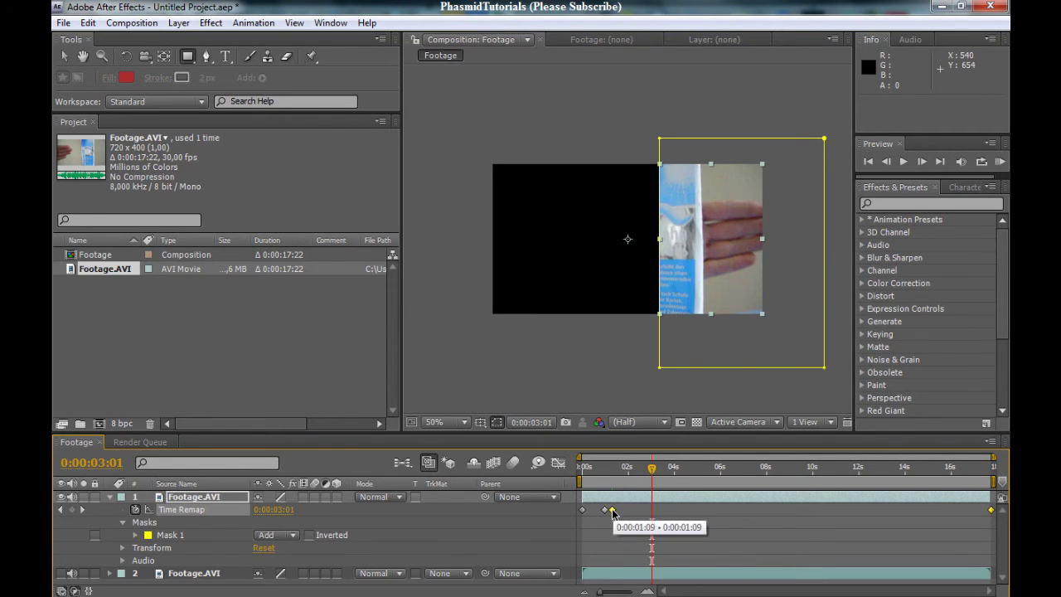
click(612, 509)
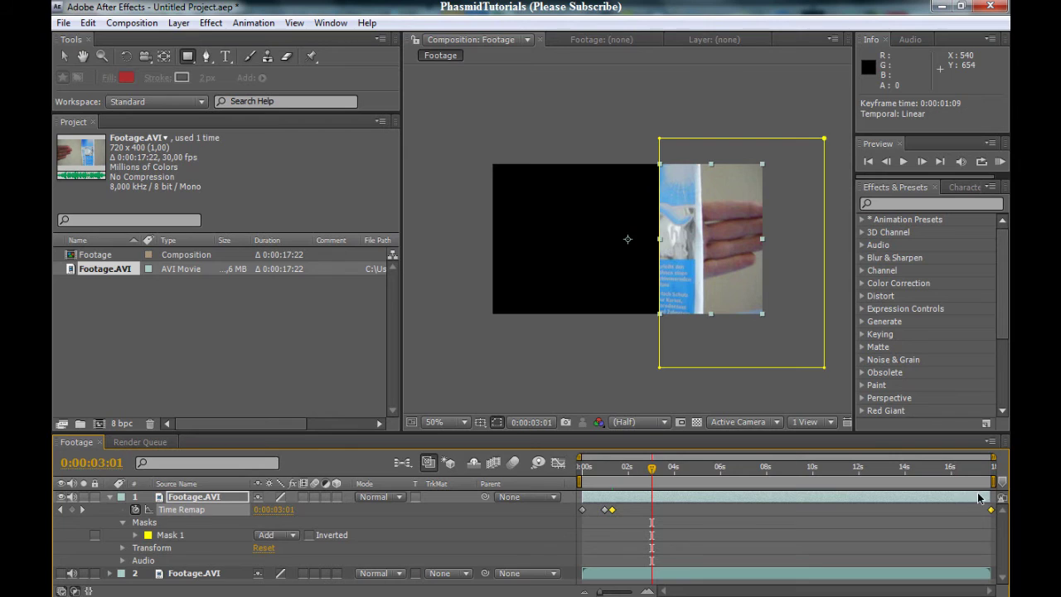
drag(613, 510, 753, 510)
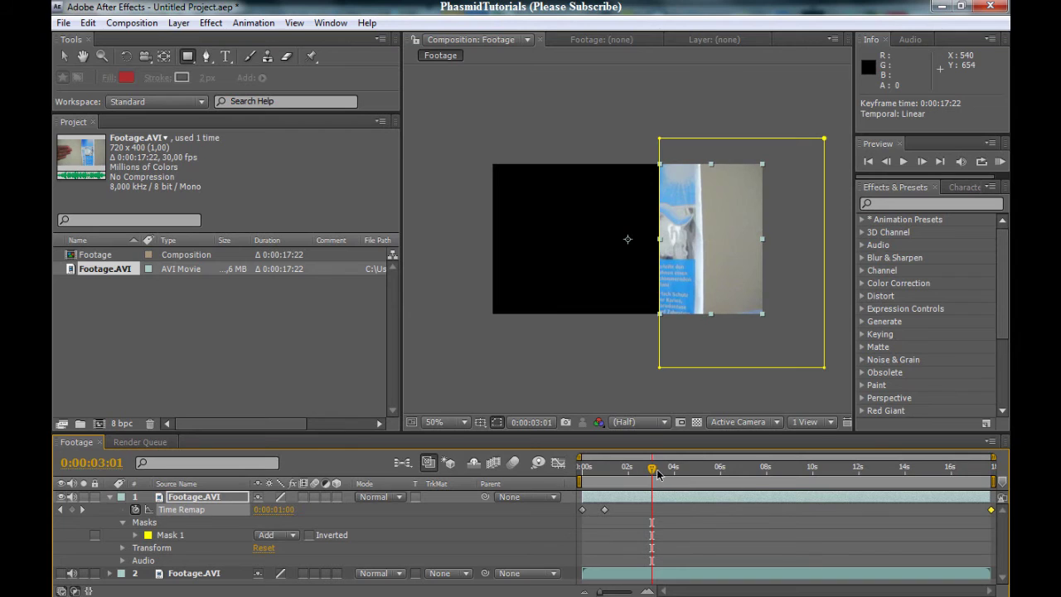
Scrub to check the frozen frame, return to 0:00:00:00, and show the bottom layer again
drag(658, 474, 727, 489)
drag(902, 481, 845, 484)
drag(673, 475, 582, 476)
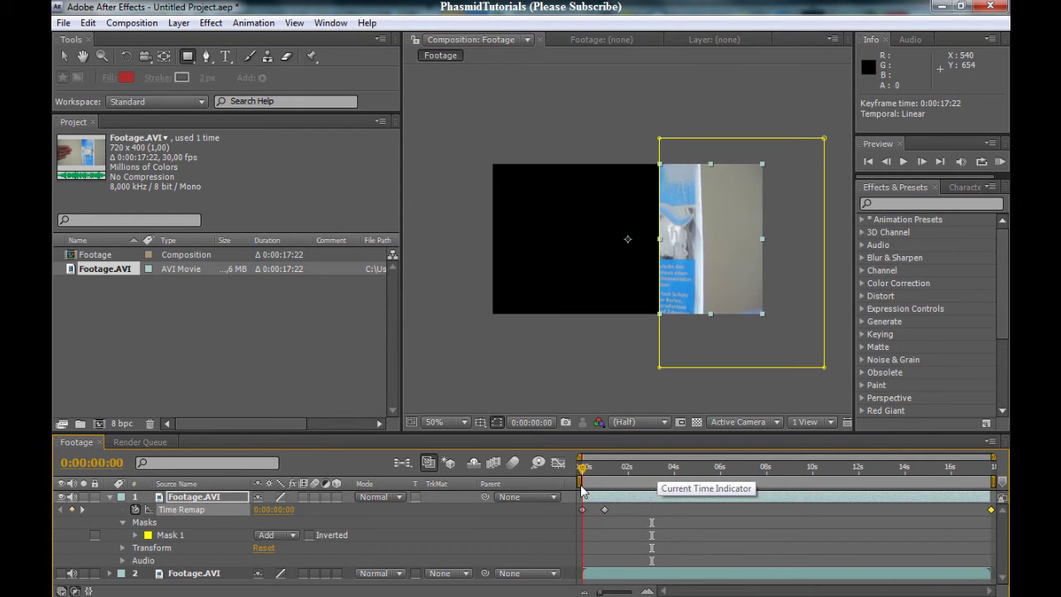
click(61, 573)
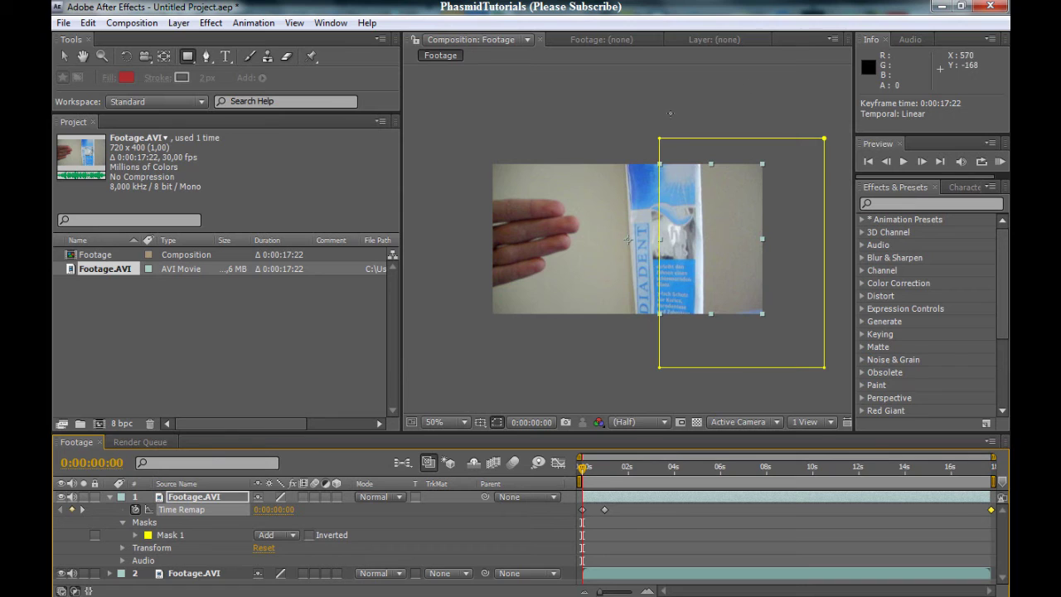
Select the bottom footage layer and run a RAM preview of the combined composition
click(184, 574)
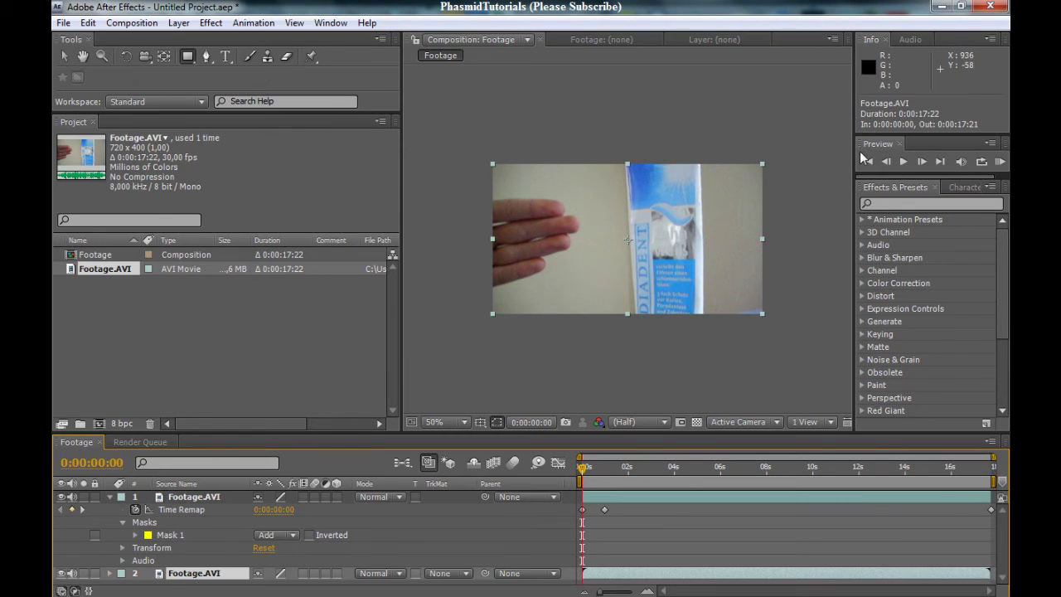
click(904, 161)
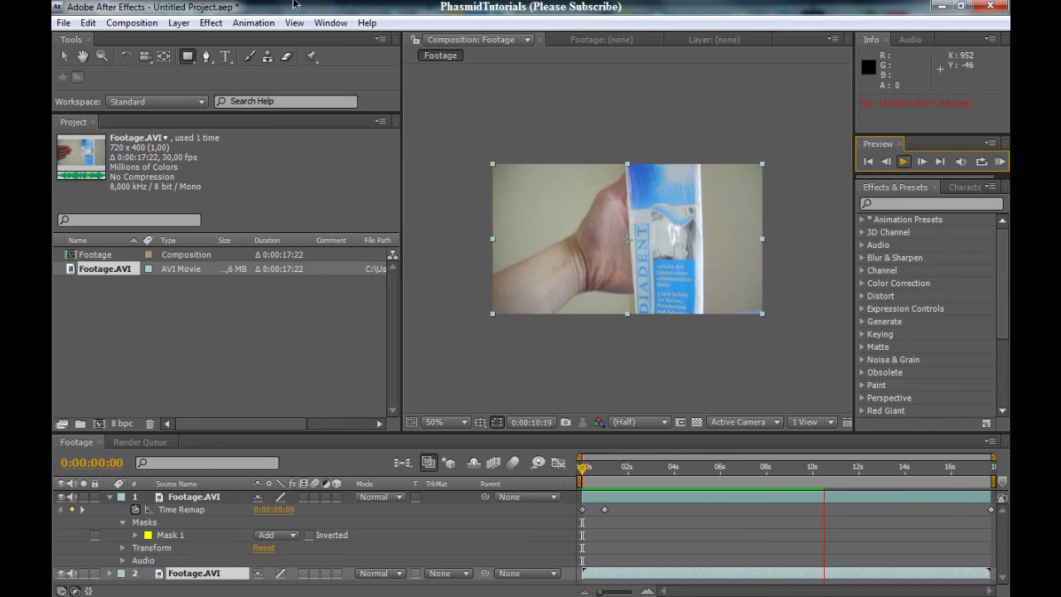
Queue the Footage composition via Make Movie with QuickTime Movie as the output format
click(131, 22)
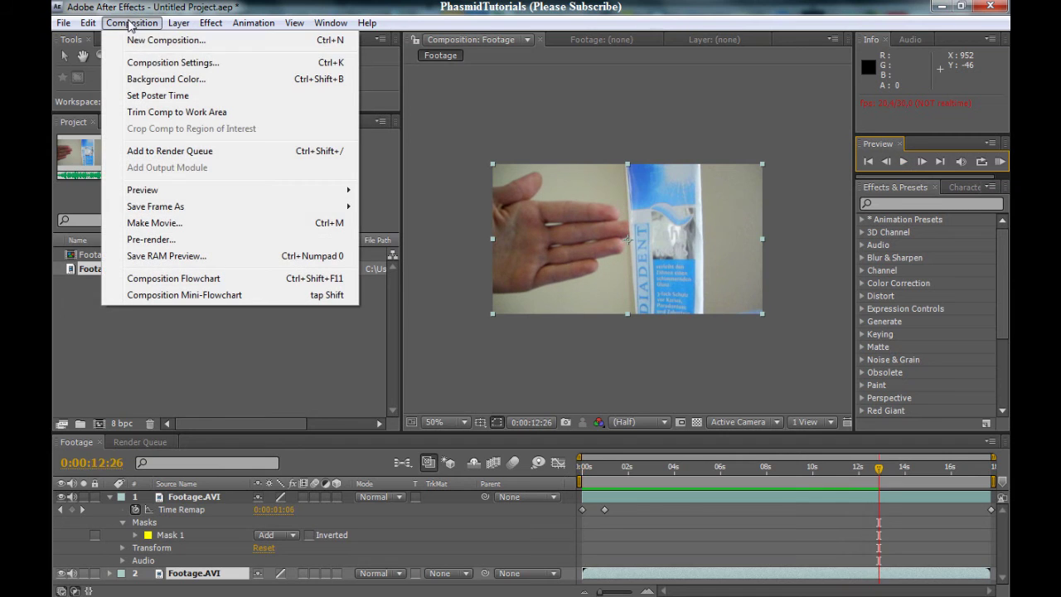
click(203, 224)
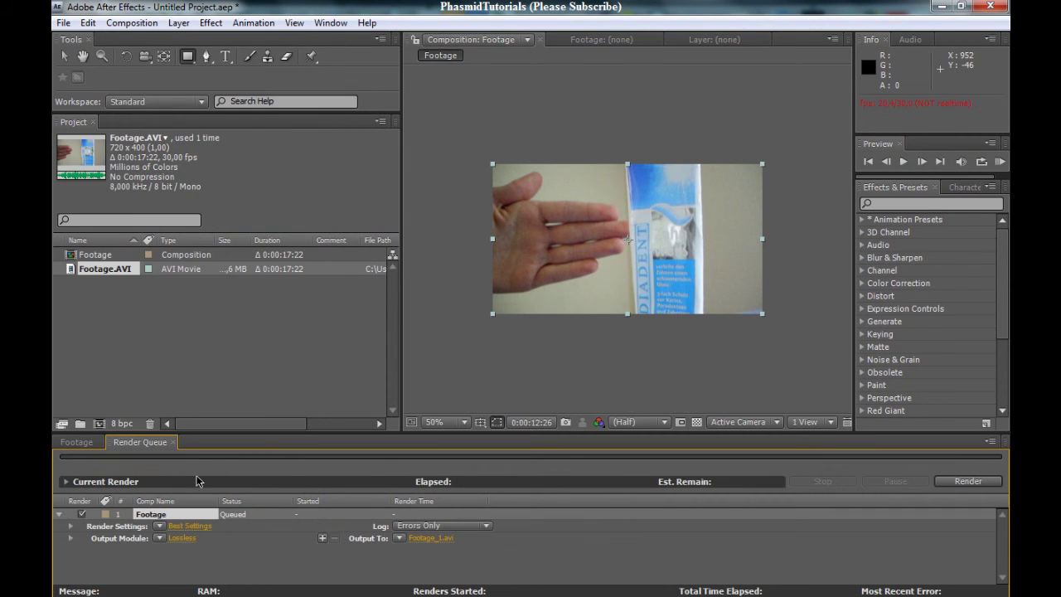
click(182, 539)
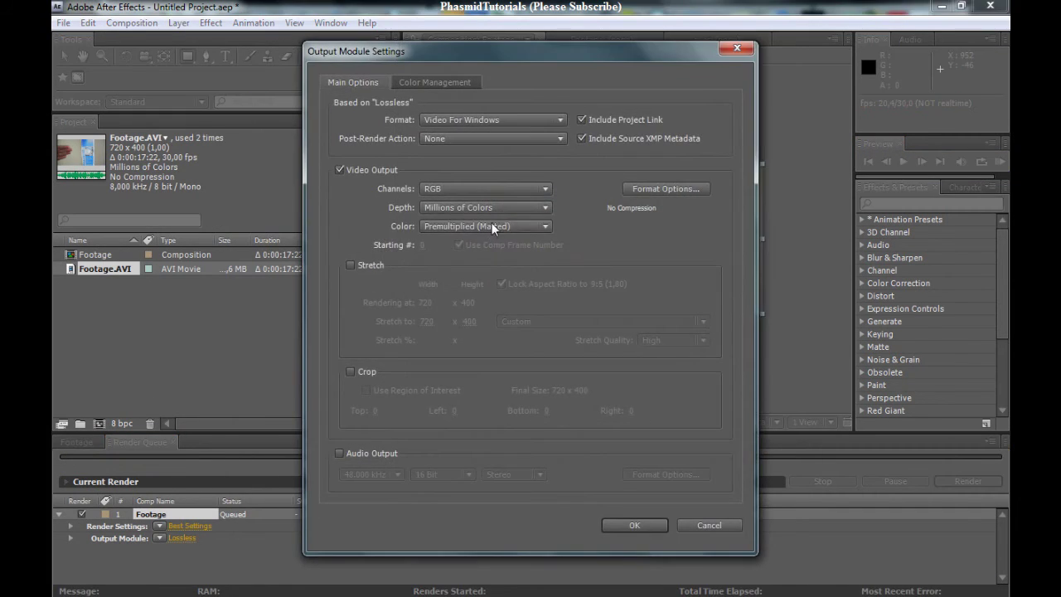
click(566, 121)
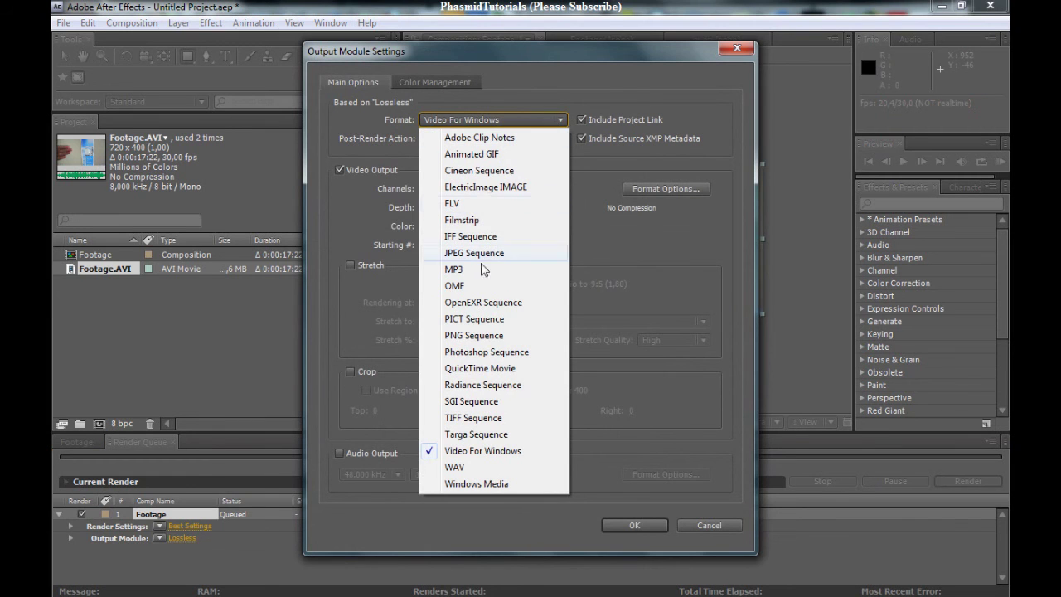
click(478, 371)
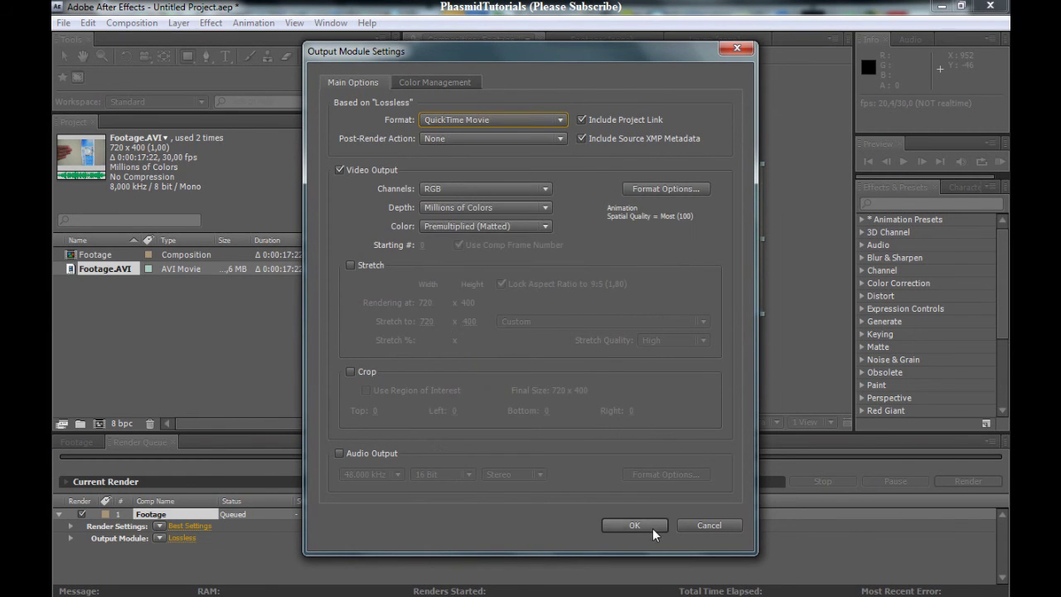
click(653, 528)
Render the composition to Footage_1_1.mov and minimize After Effects to the desktop
click(959, 482)
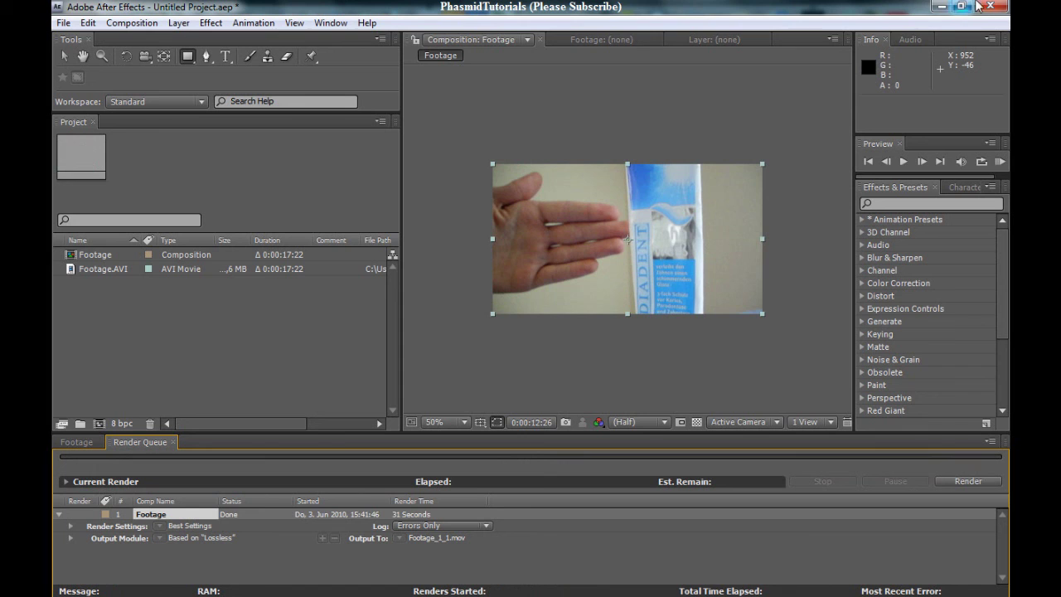
click(939, 8)
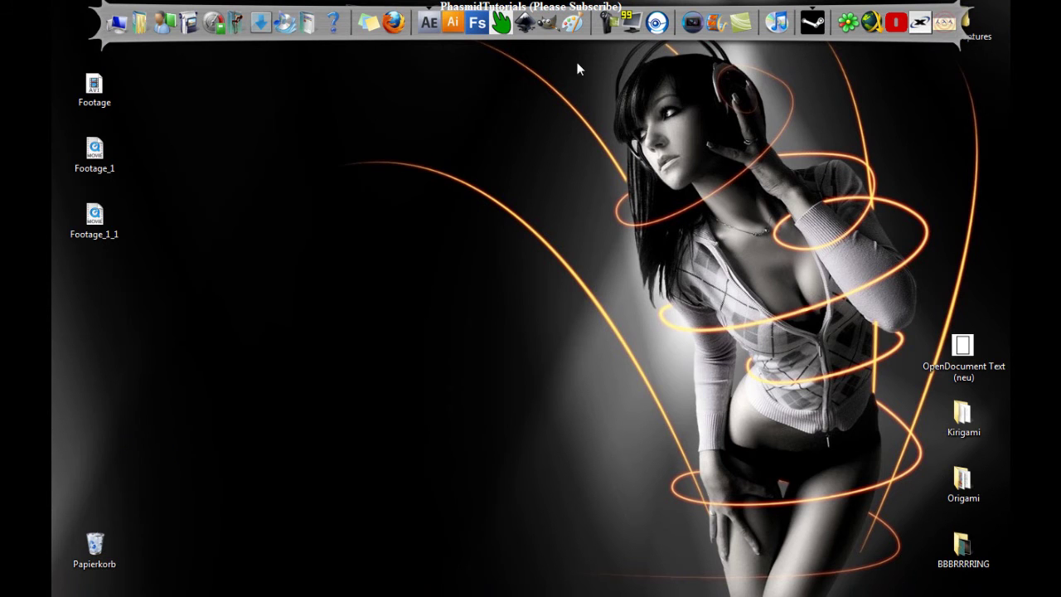
click(87, 225)
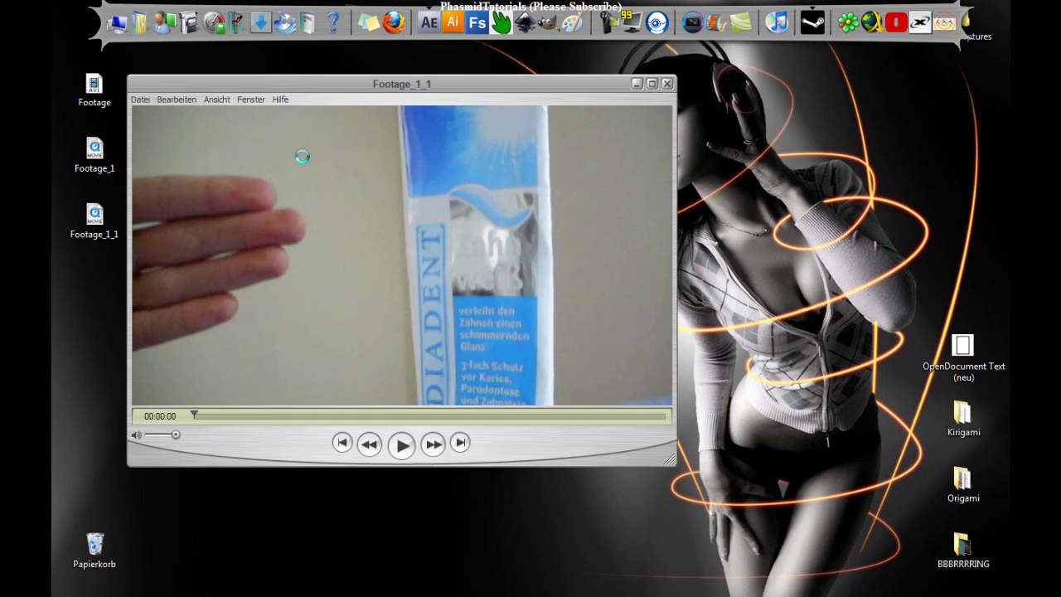
key(space)
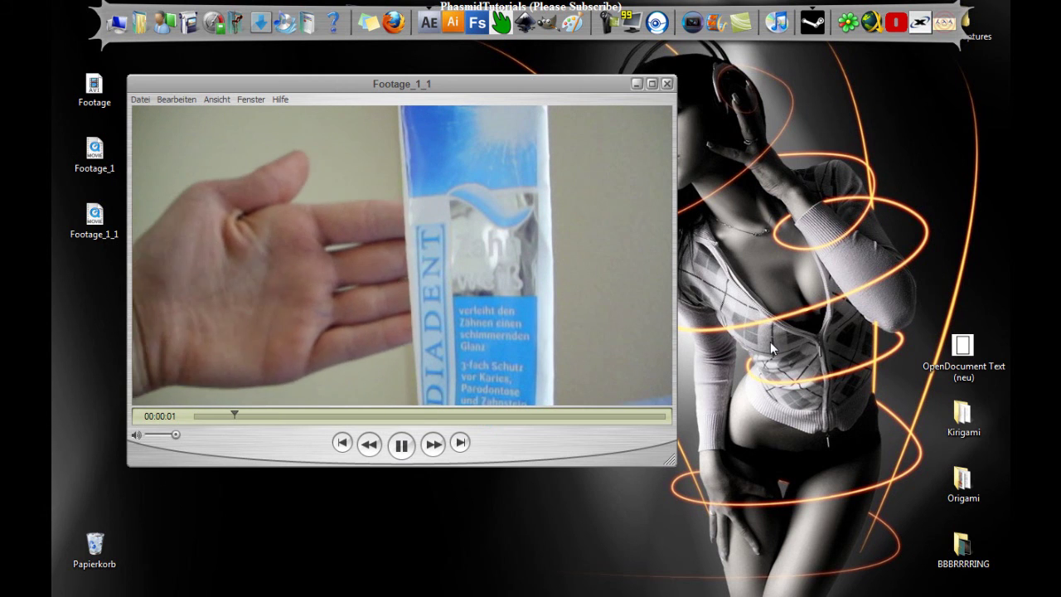
click(668, 84)
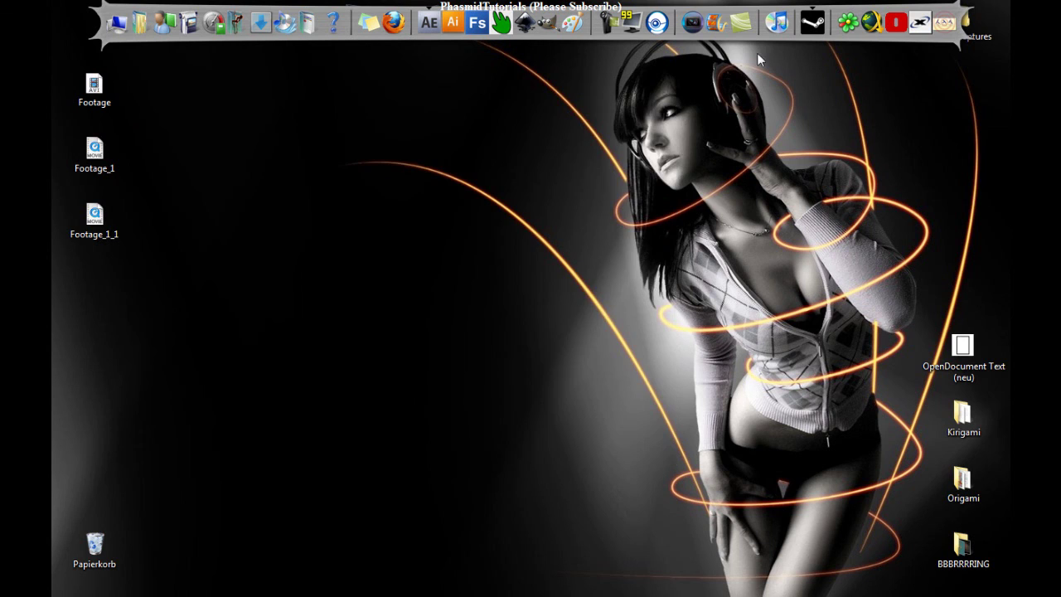